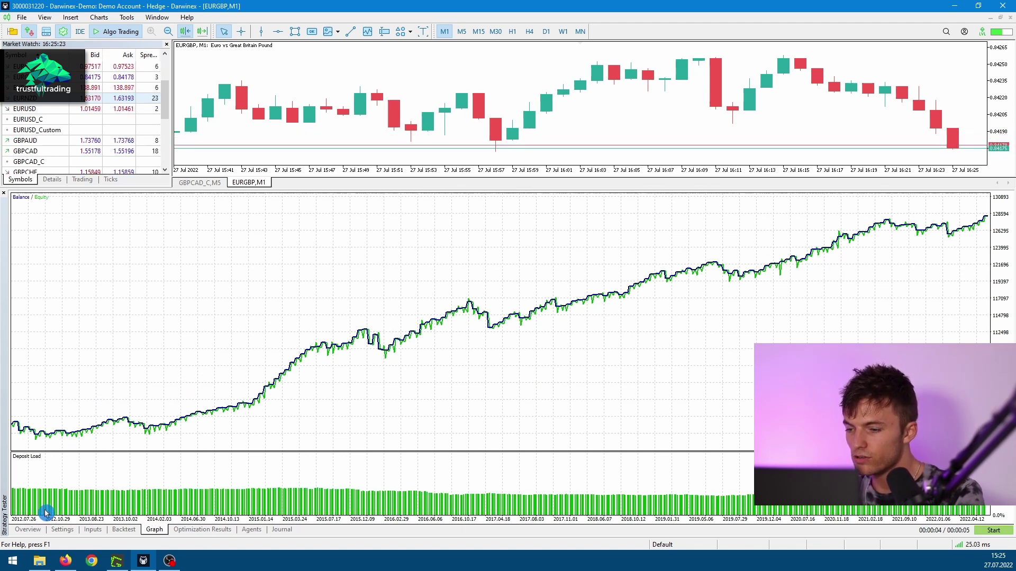
Show the MasterEA_3.34 tester settings and browse the Custom > Forex symbols, leaving USDJPY selected
left_click(62, 529)
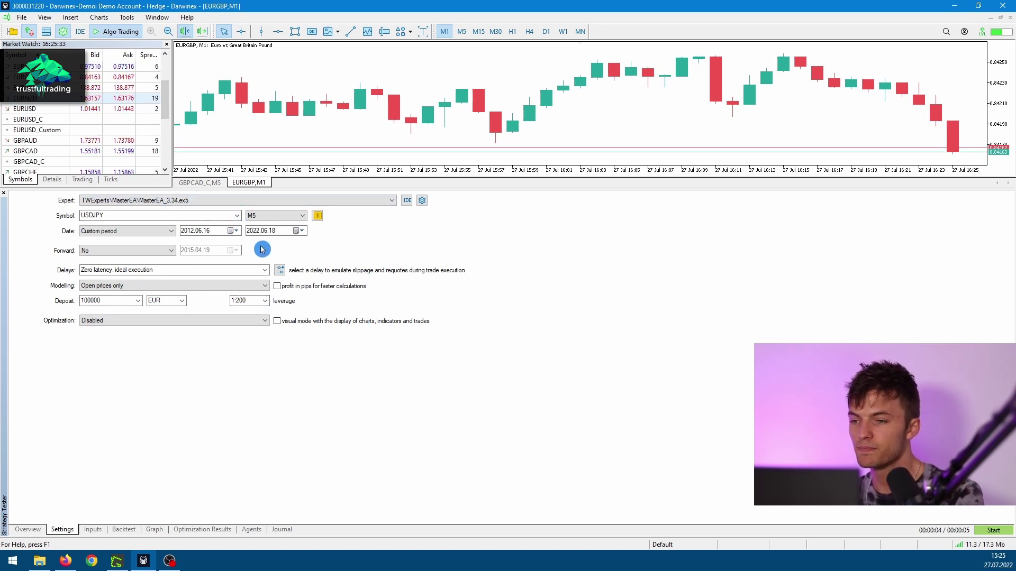
left_click(236, 215)
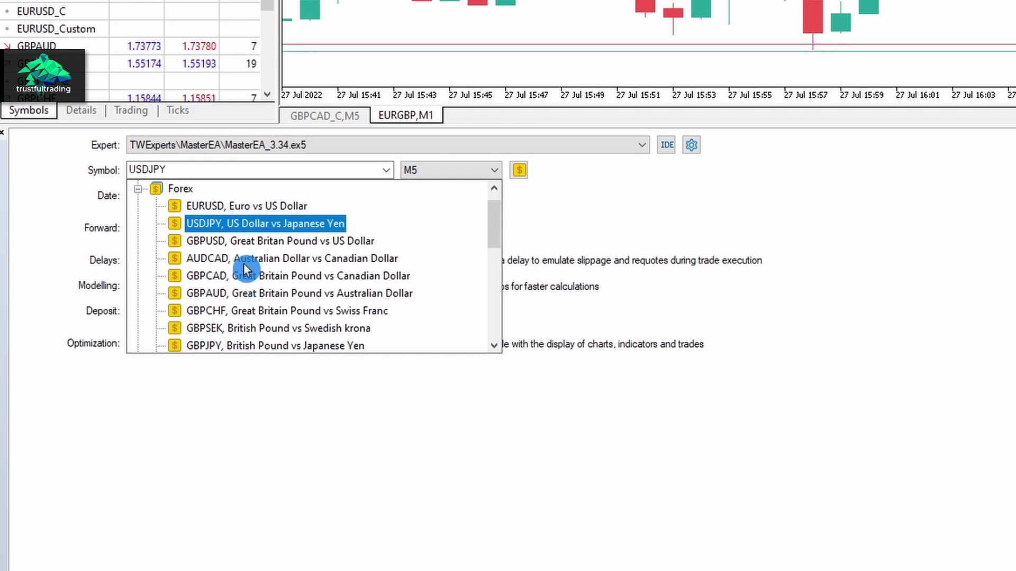
left_click(137, 189)
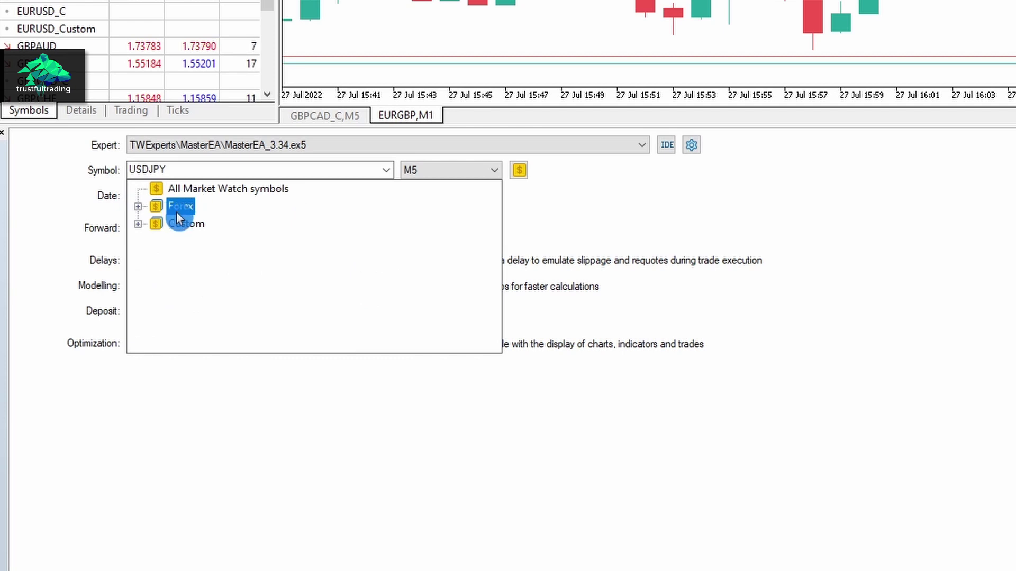
left_click(192, 227)
left_click(139, 224)
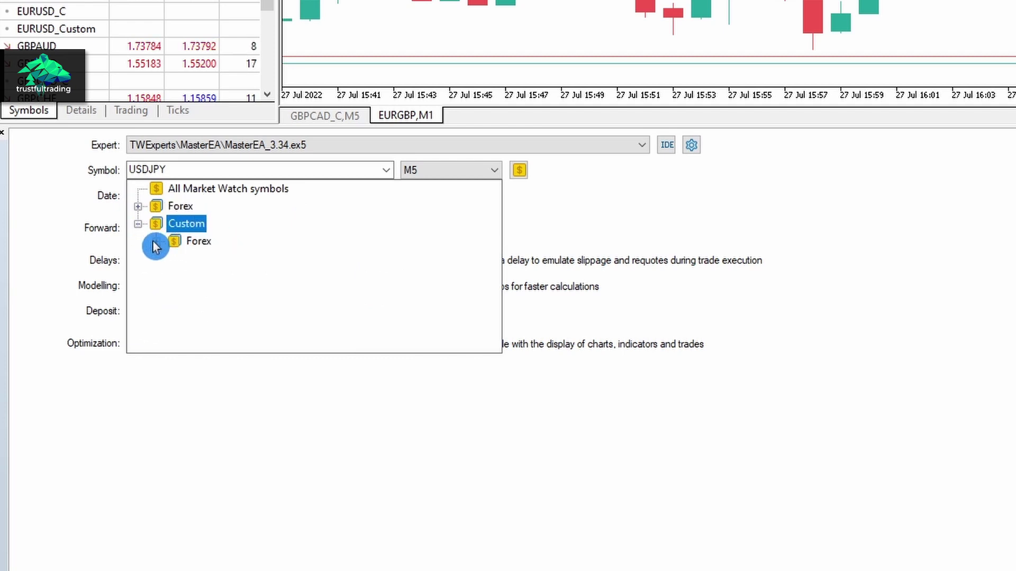
left_click(157, 242)
left_click(256, 262)
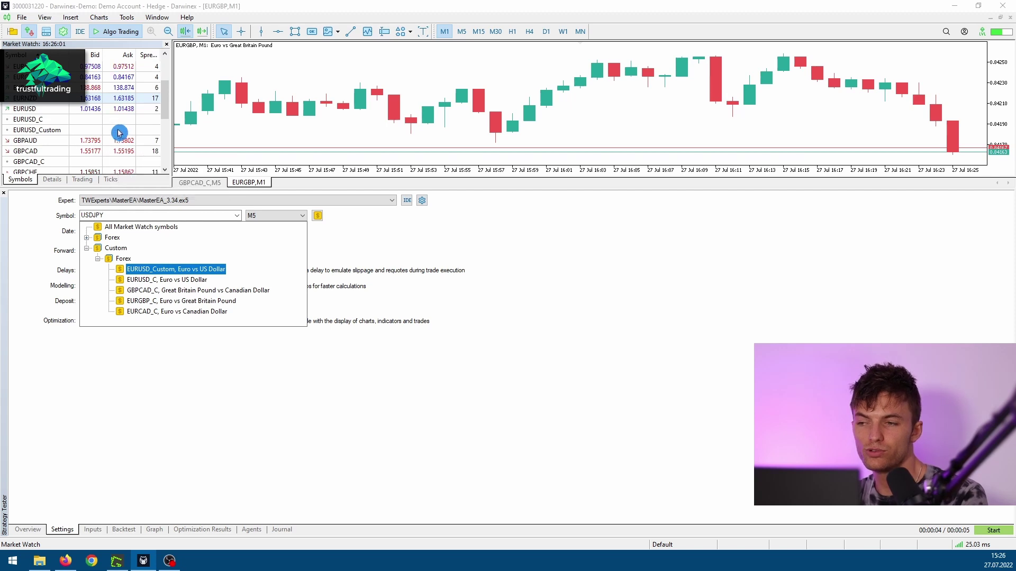
Add custom symbol EURJPY_C to Market Watch from the Symbols manager's Custom > Forex group
left_click(51, 129)
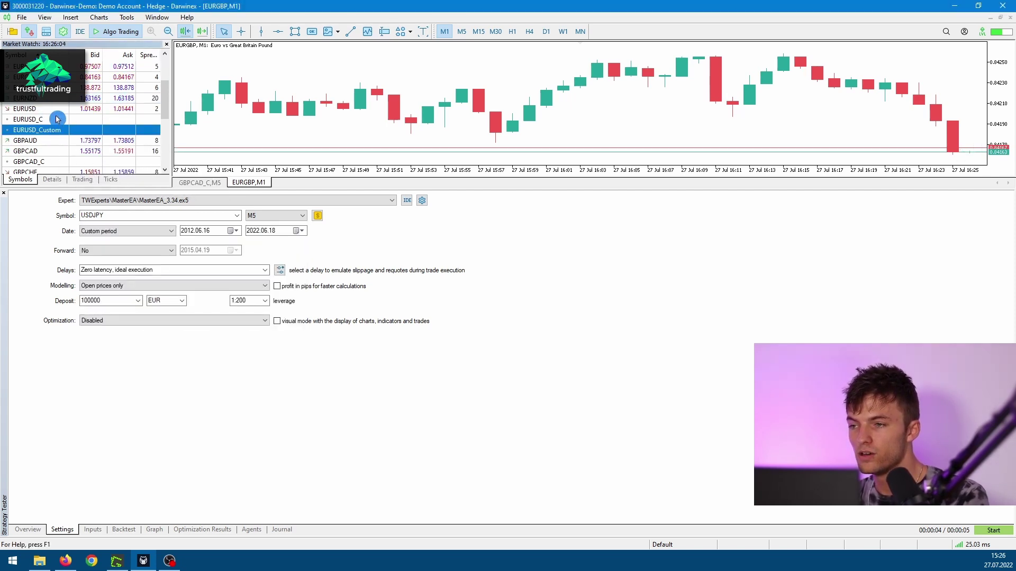
right_click(53, 102)
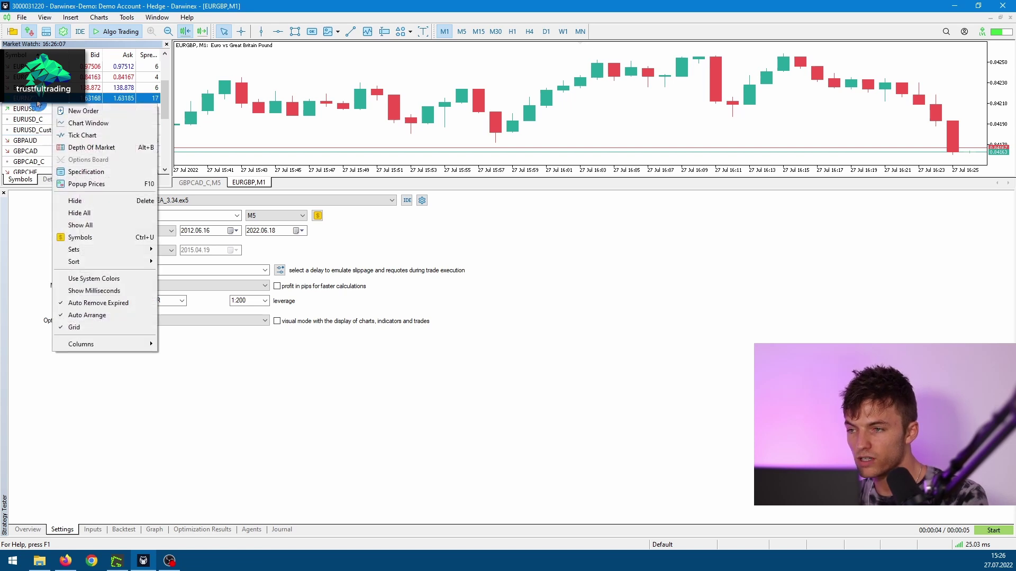
left_click(87, 237)
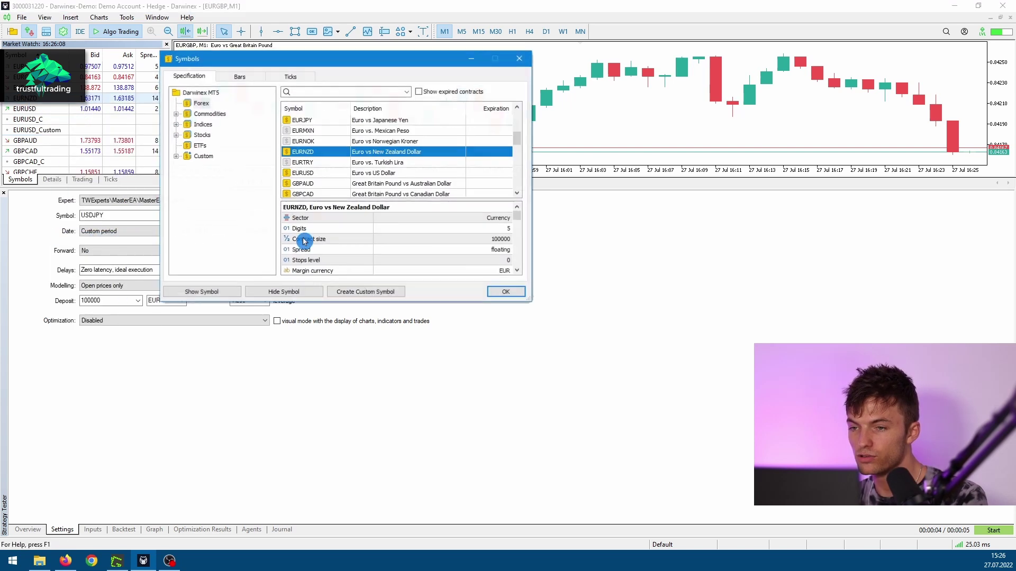
left_click_drag(331, 58, 437, 127)
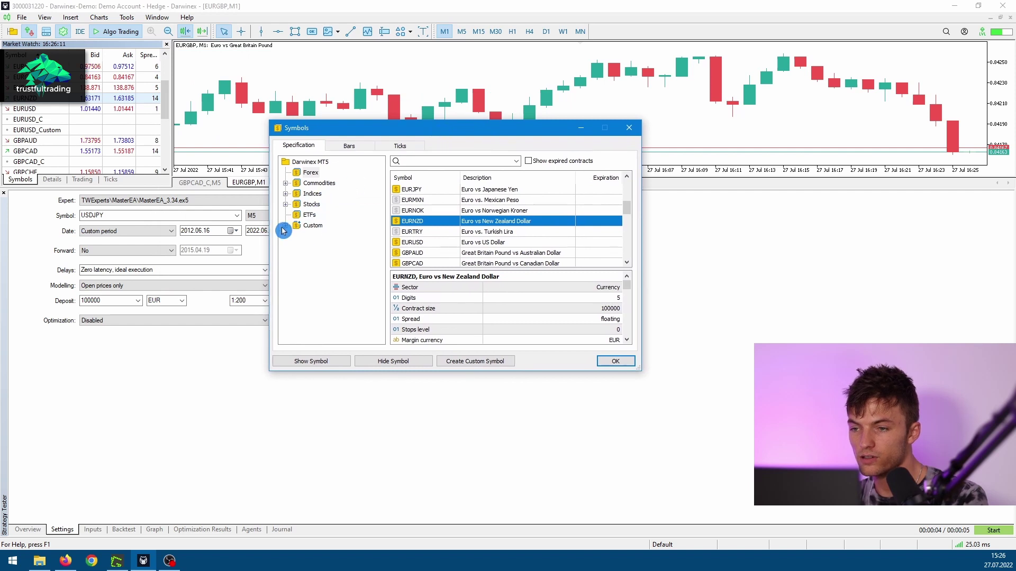
double_click(314, 228)
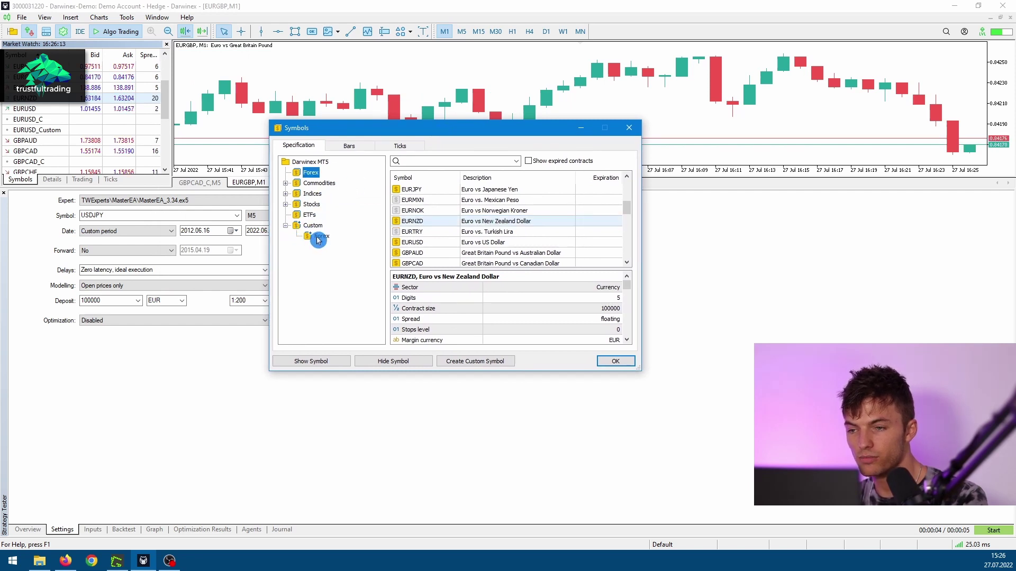
left_click(319, 236)
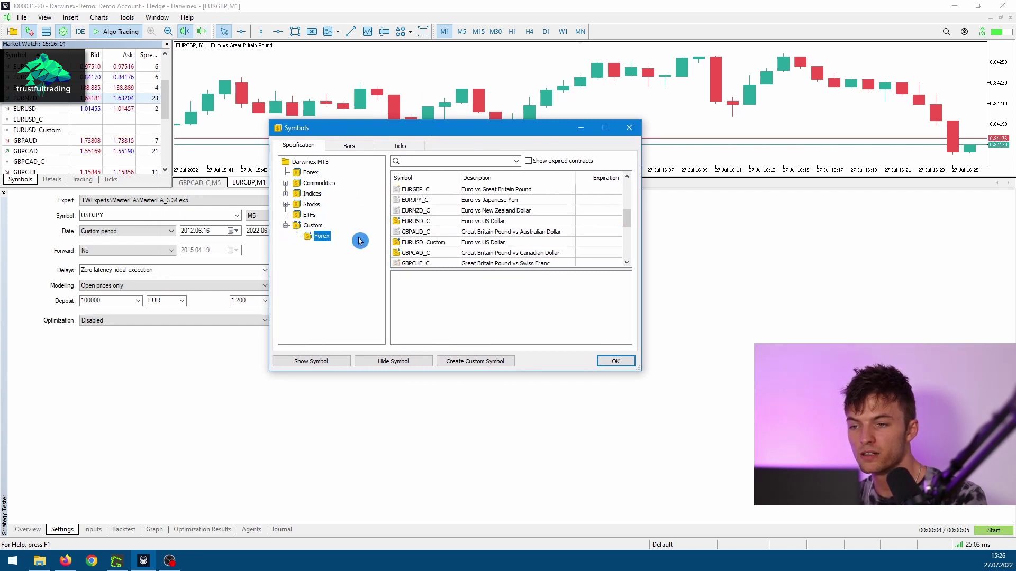
left_click(425, 201)
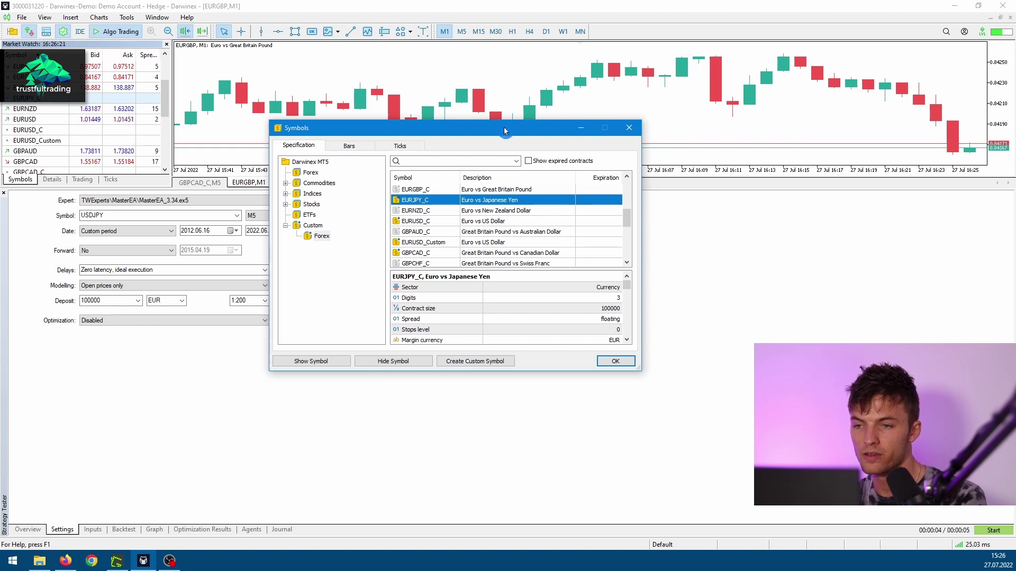
Pick GBPCAD_C from Custom > Forex as the tester's symbol on M5
left_click(626, 128)
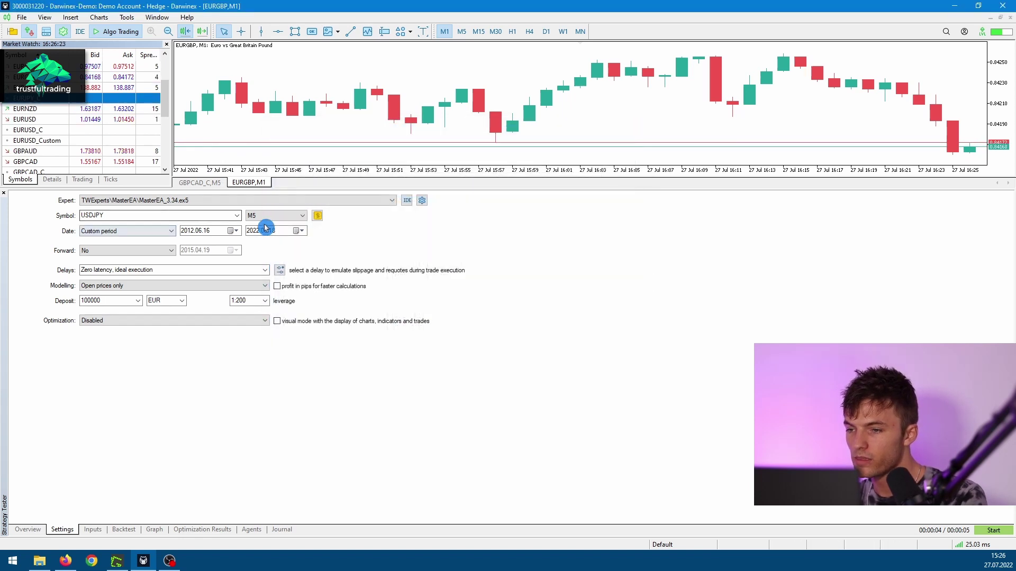
left_click(239, 219)
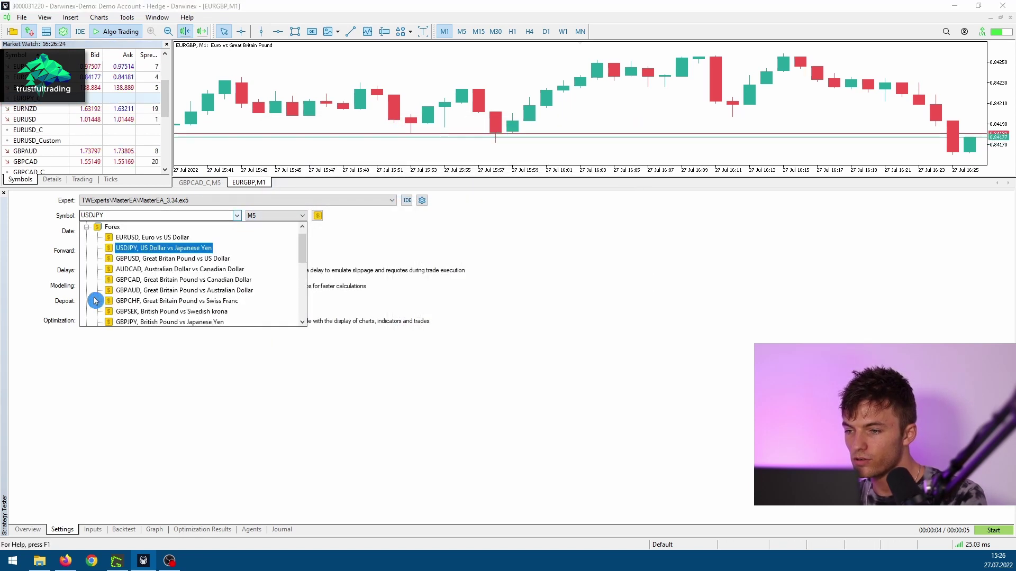
left_click(87, 236)
left_click(86, 248)
left_click(107, 259)
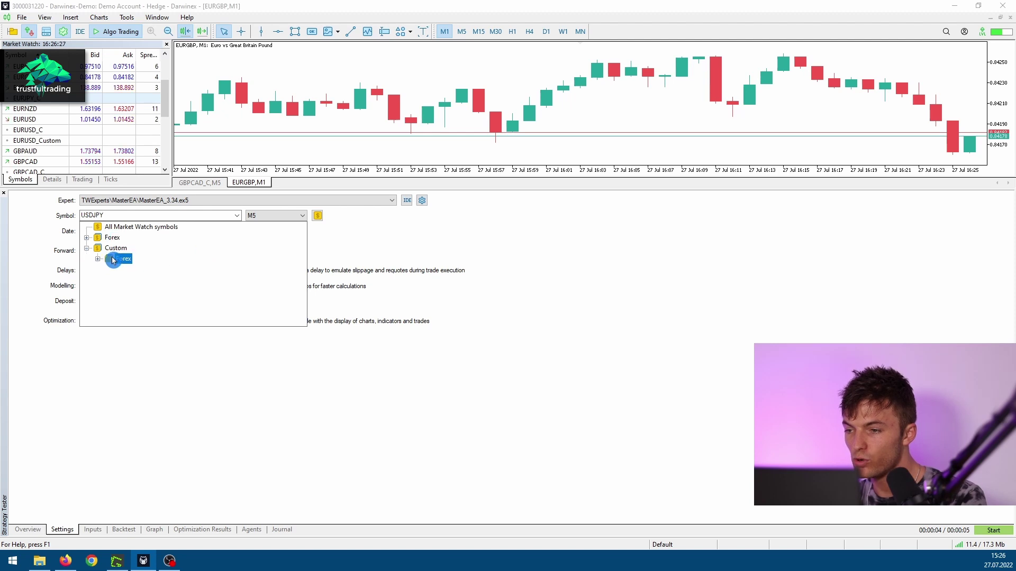
left_click(98, 260)
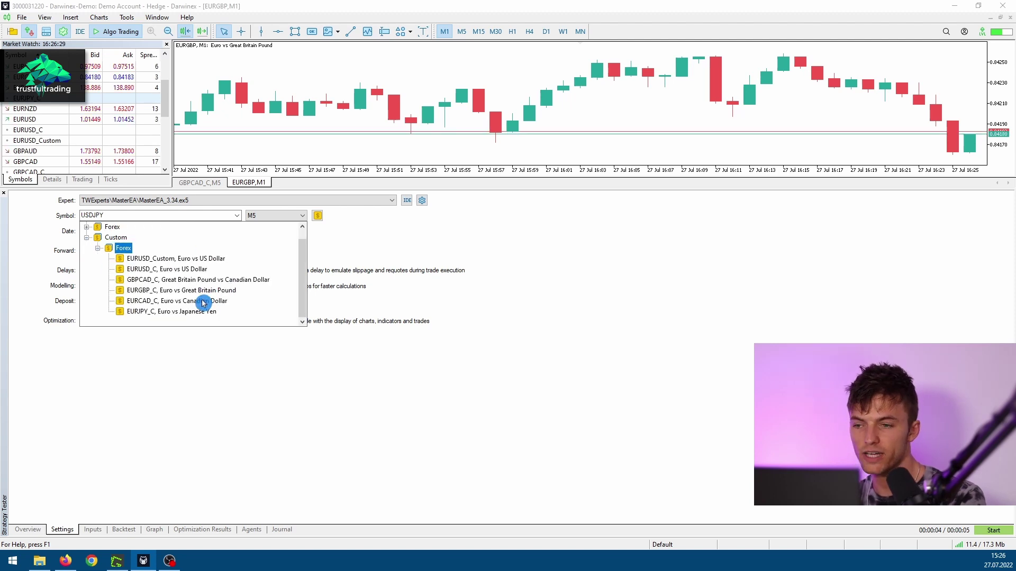
left_click(161, 280)
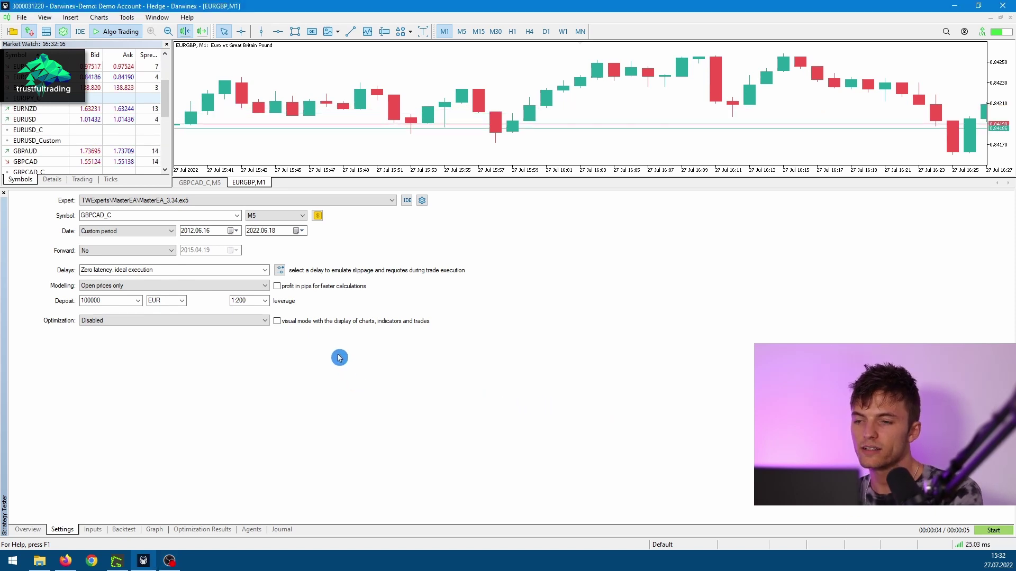
Turn off custom trade settings and capture the broker's default commission table in Greenshot
left_click(281, 271)
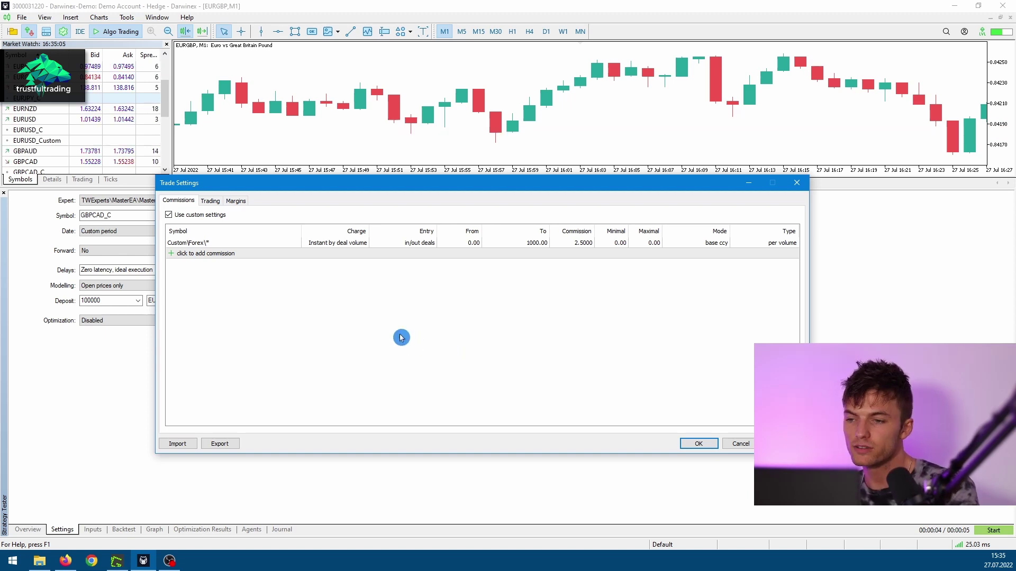
left_click(169, 214)
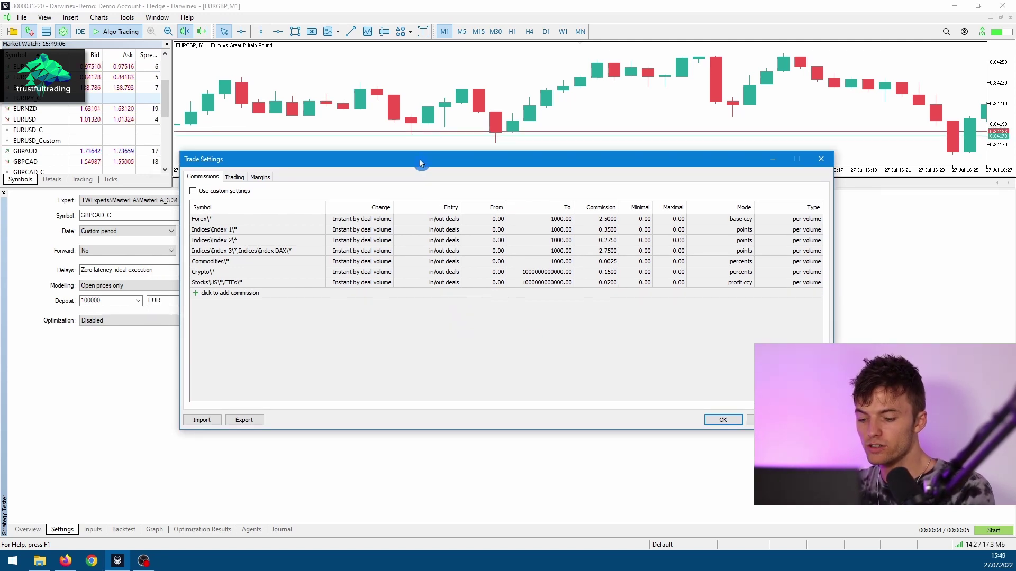
key("Print")
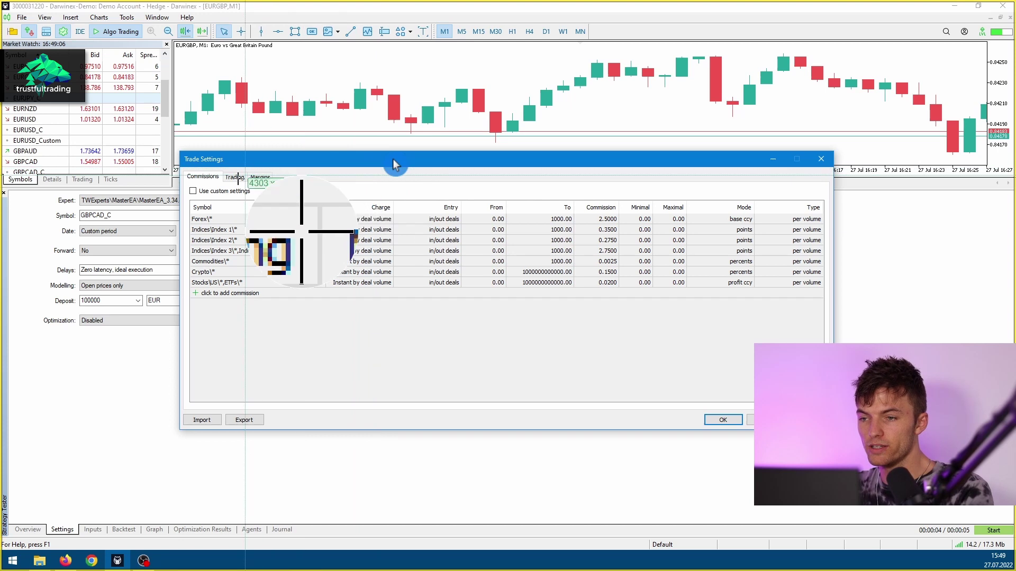
left_click_drag(190, 194, 773, 299)
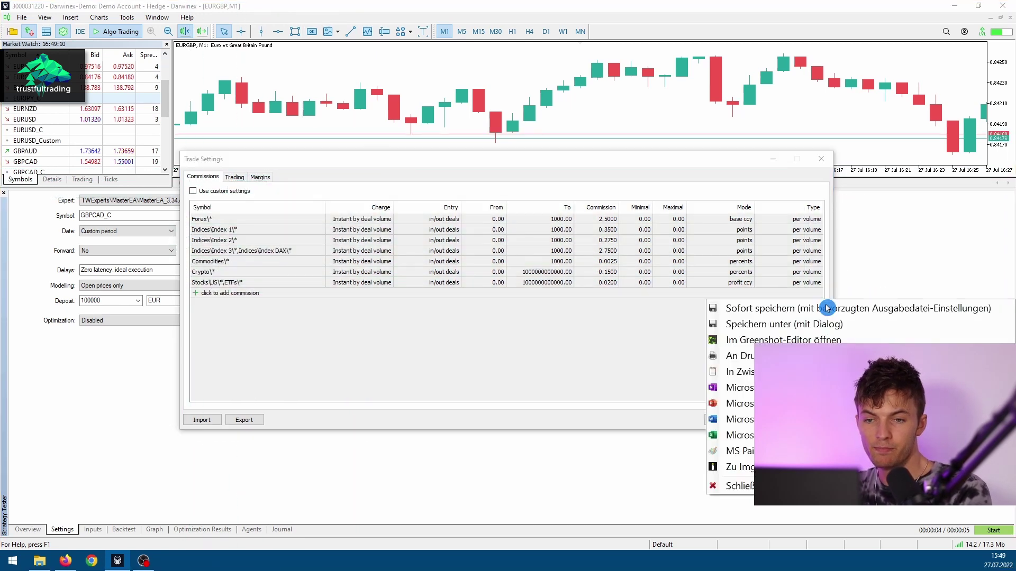
left_click(741, 339)
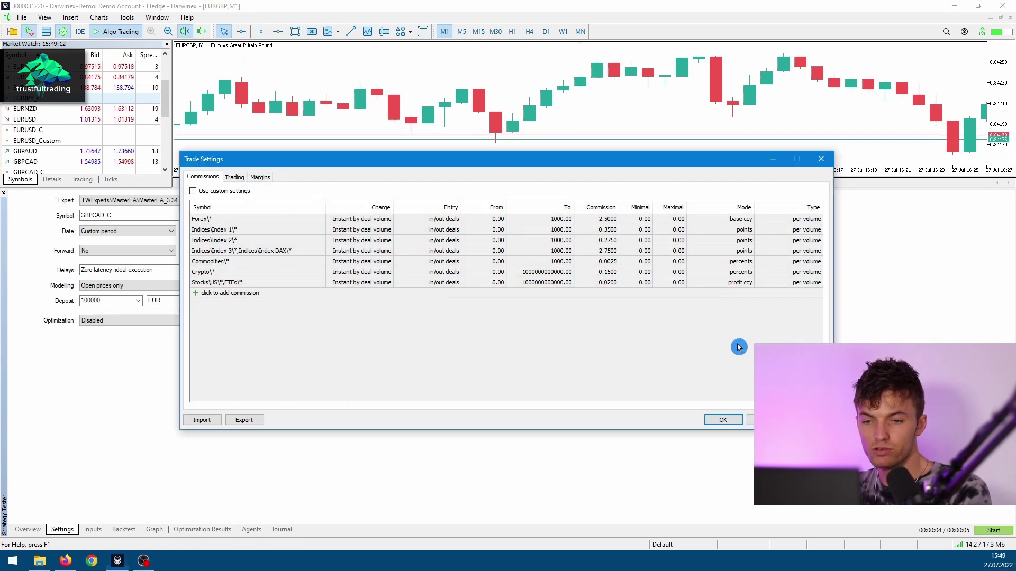
left_click(577, 352)
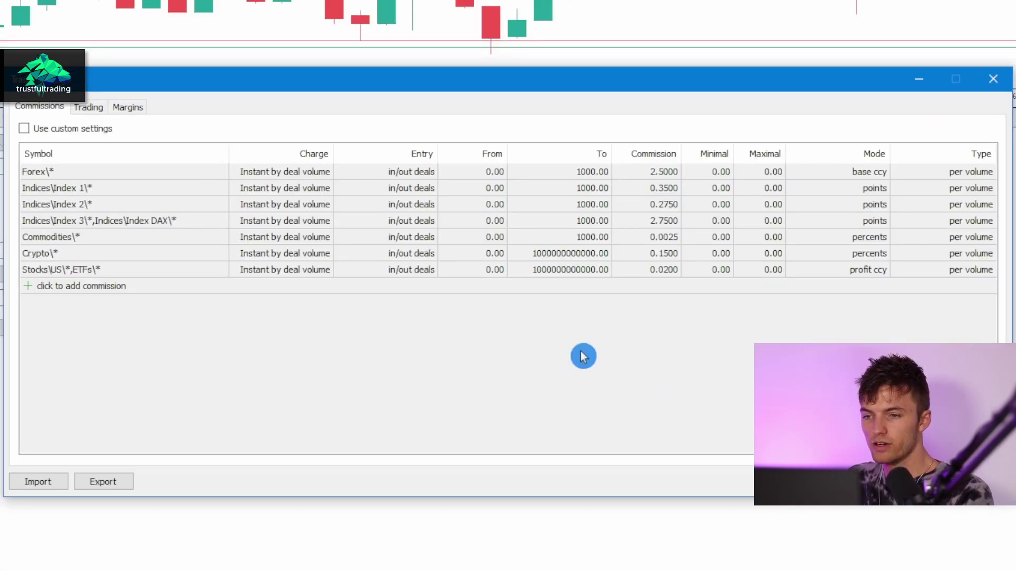
Add a Custom\Forex\* commission rule: instant by deal volume, in/out deals, volume 0–1000
left_click(24, 129)
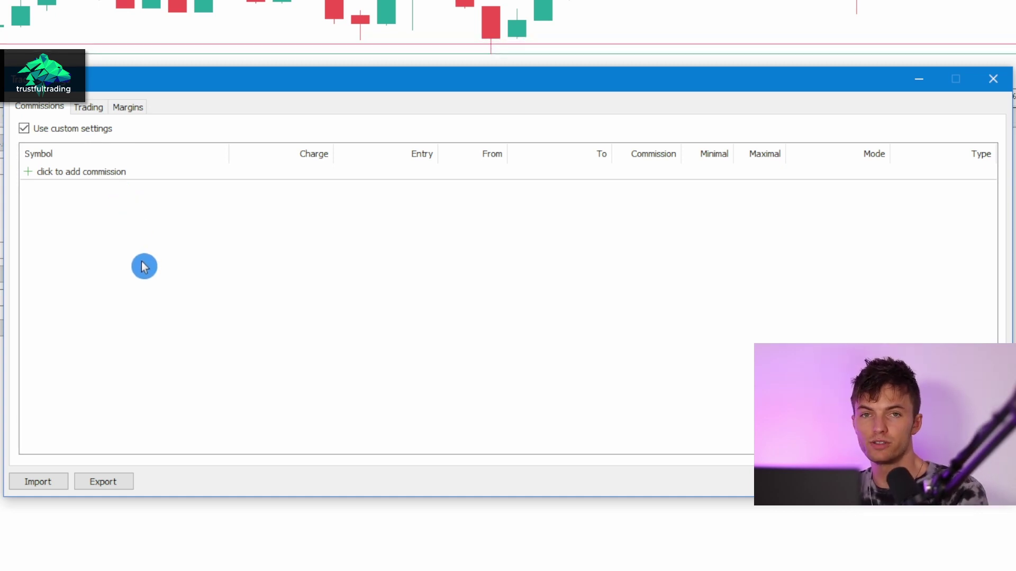
left_click(84, 172)
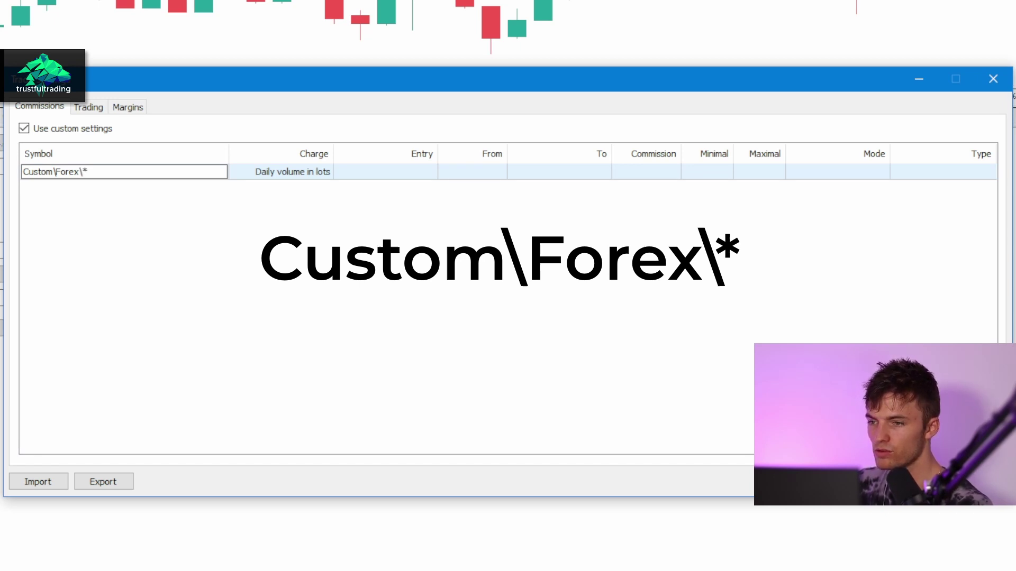
left_click(169, 285)
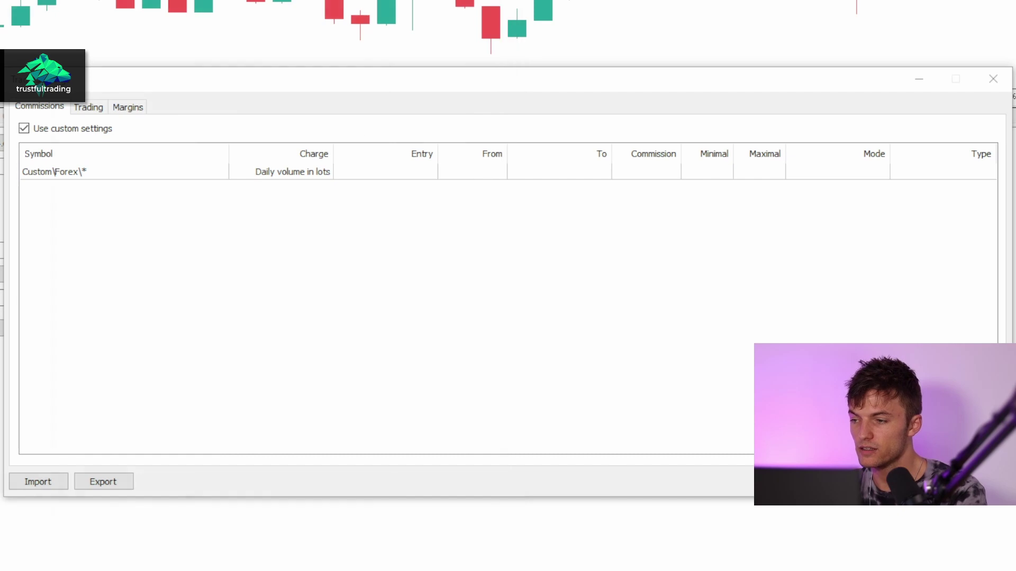
left_click(286, 175)
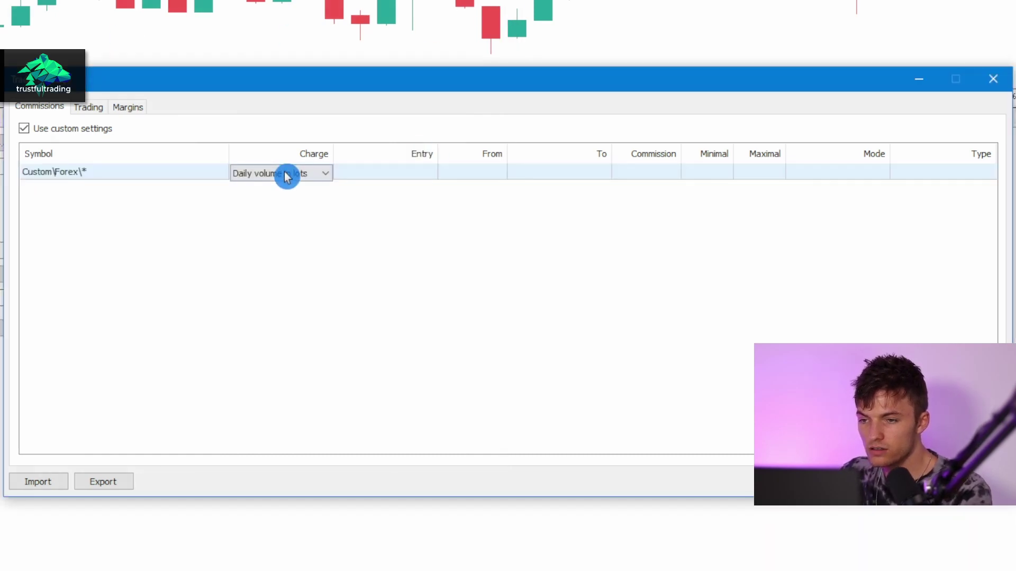
left_click(296, 176)
left_click(320, 294)
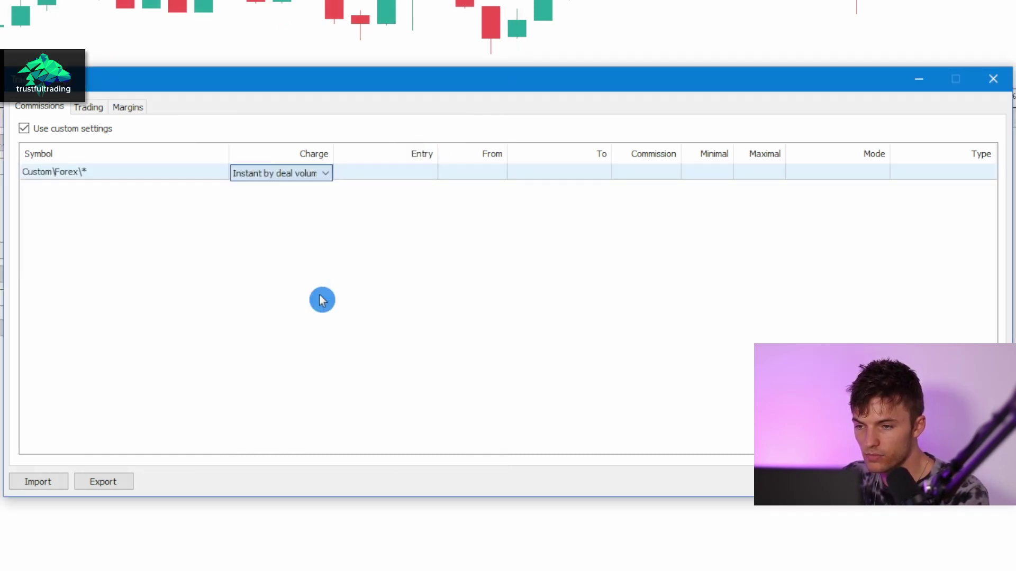
left_click(395, 177)
left_click(411, 176)
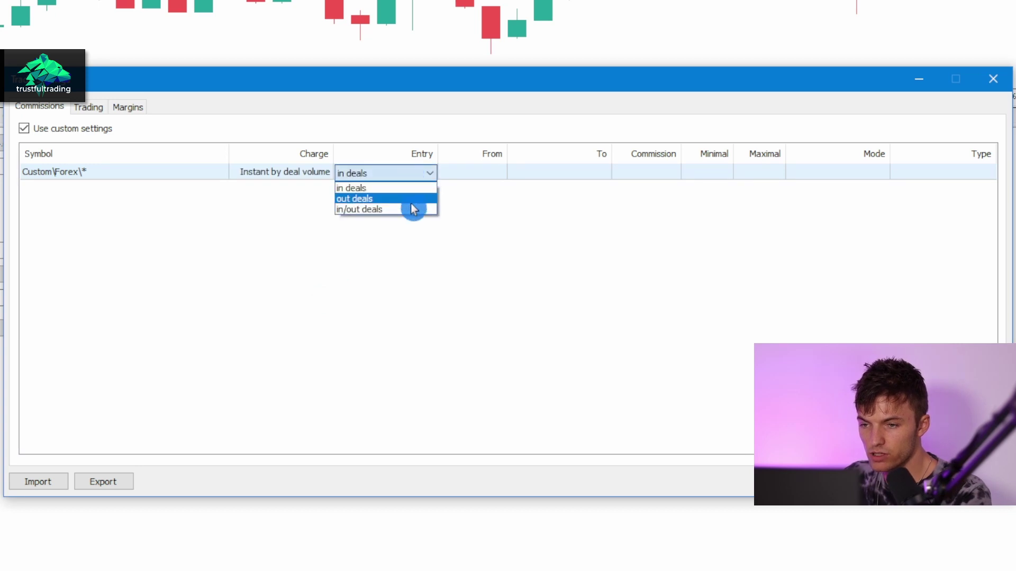
left_click(402, 210)
left_click(483, 173)
left_click(522, 175)
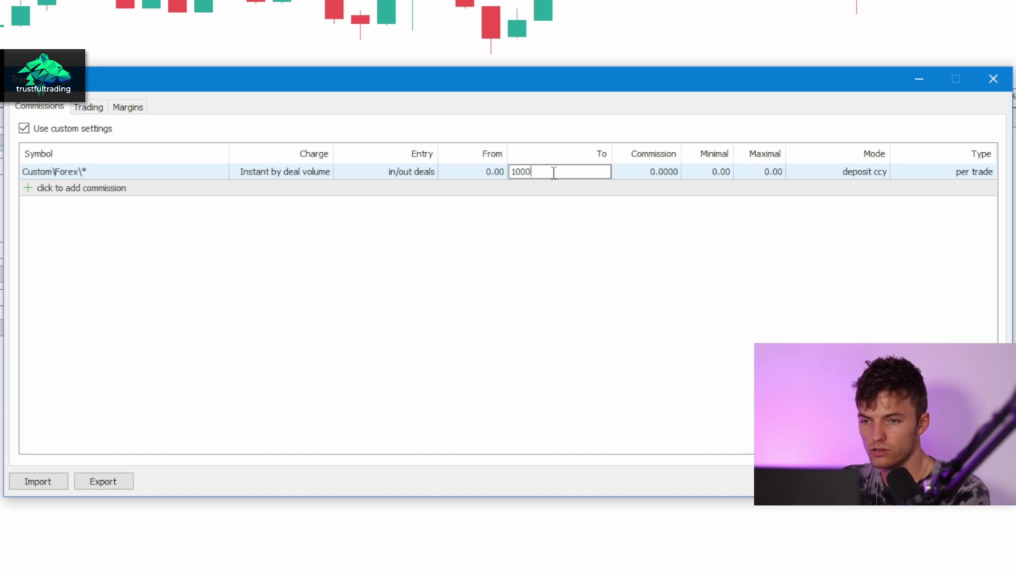
left_click(580, 263)
Set that rule's commission to 2.5 in base currency per volume
left_click(665, 176)
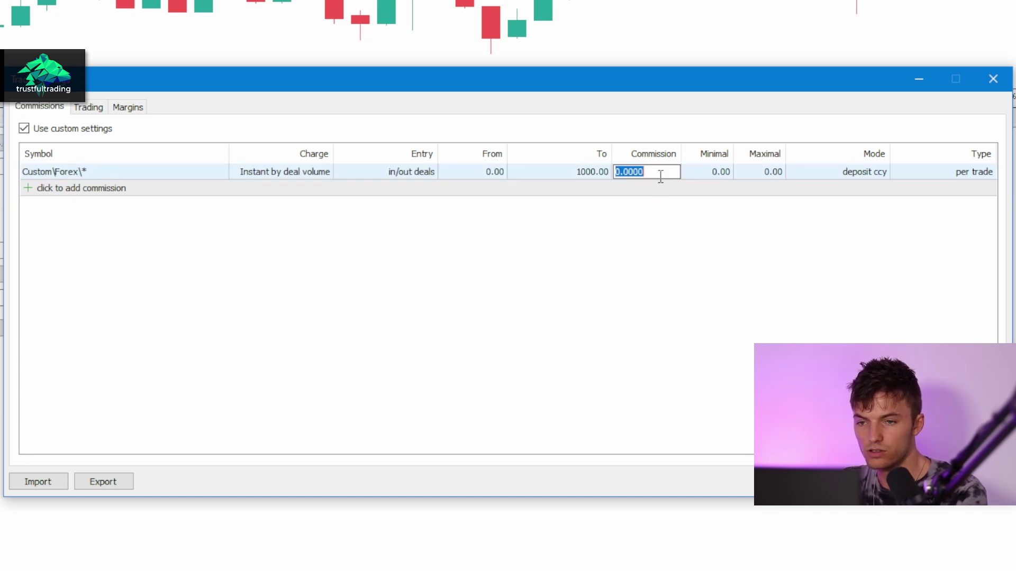
type("2.5")
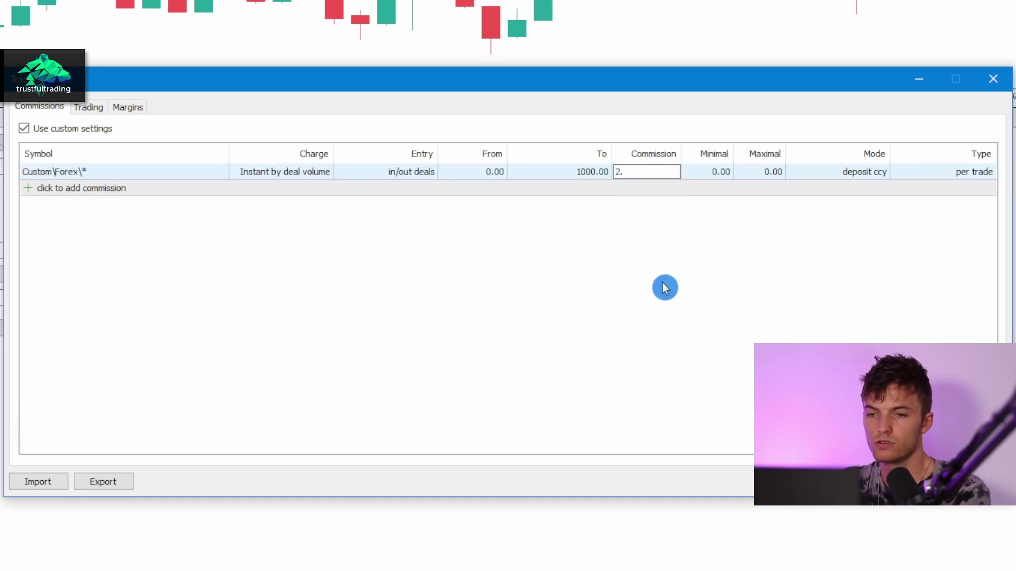
left_click(696, 284)
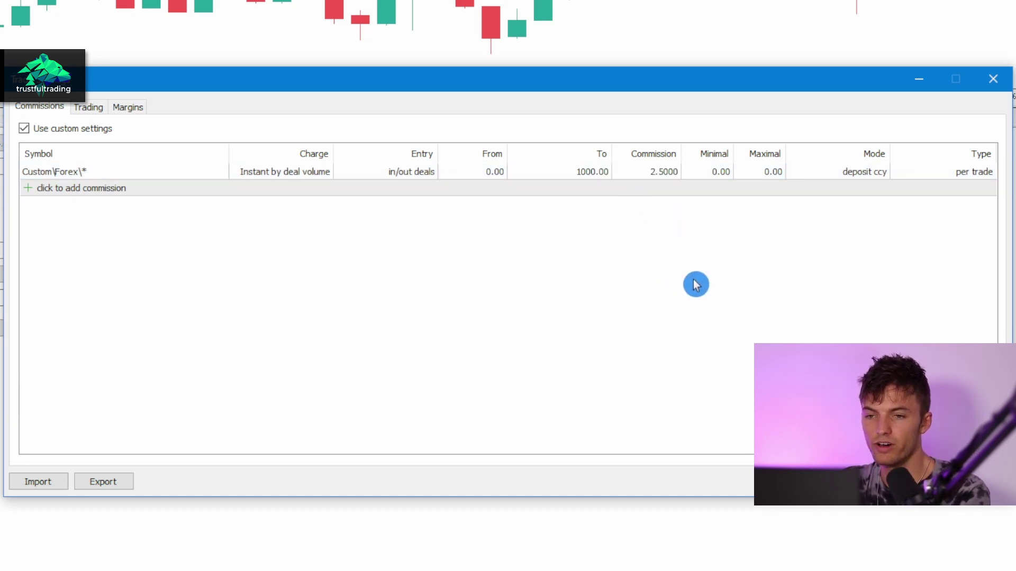
left_click(881, 179)
left_click(880, 179)
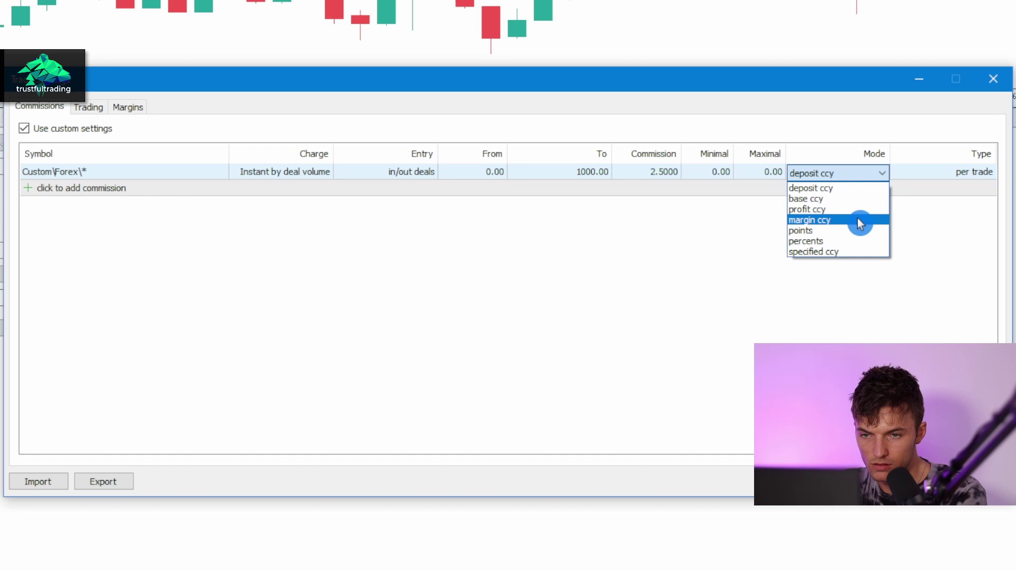
left_click(846, 201)
left_click(878, 239)
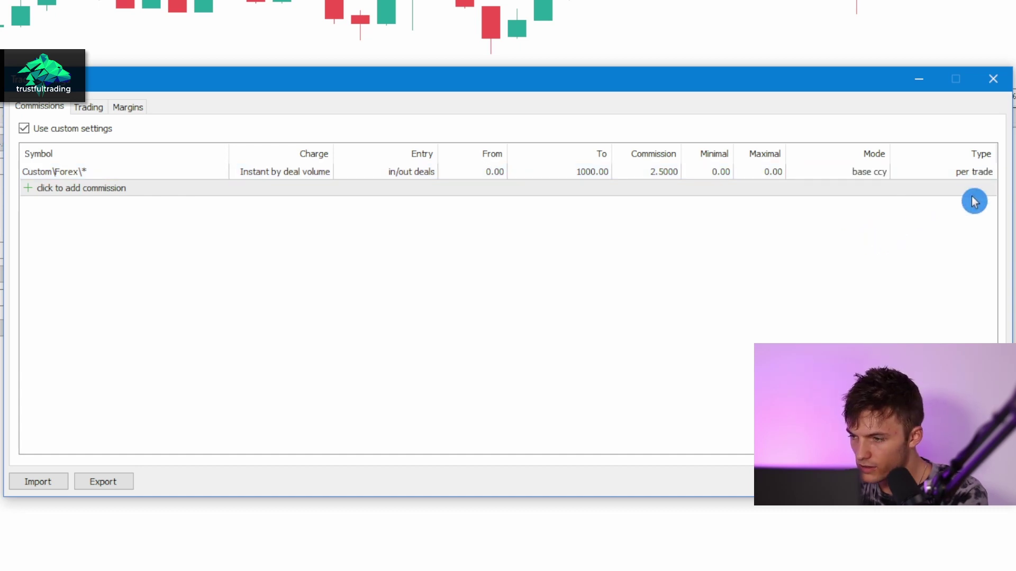
left_click(976, 176)
left_click(976, 175)
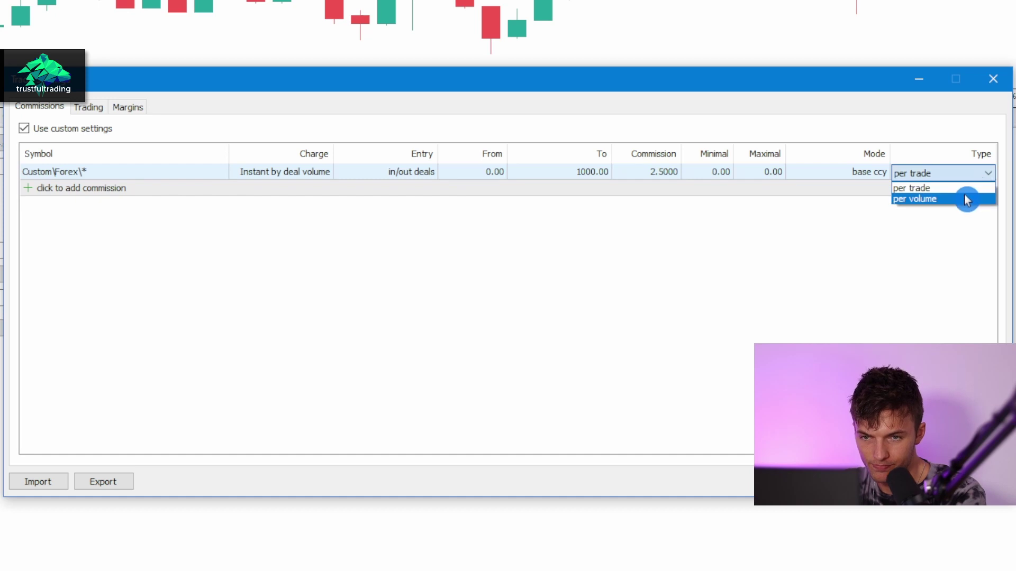
left_click(966, 199)
left_click(873, 297)
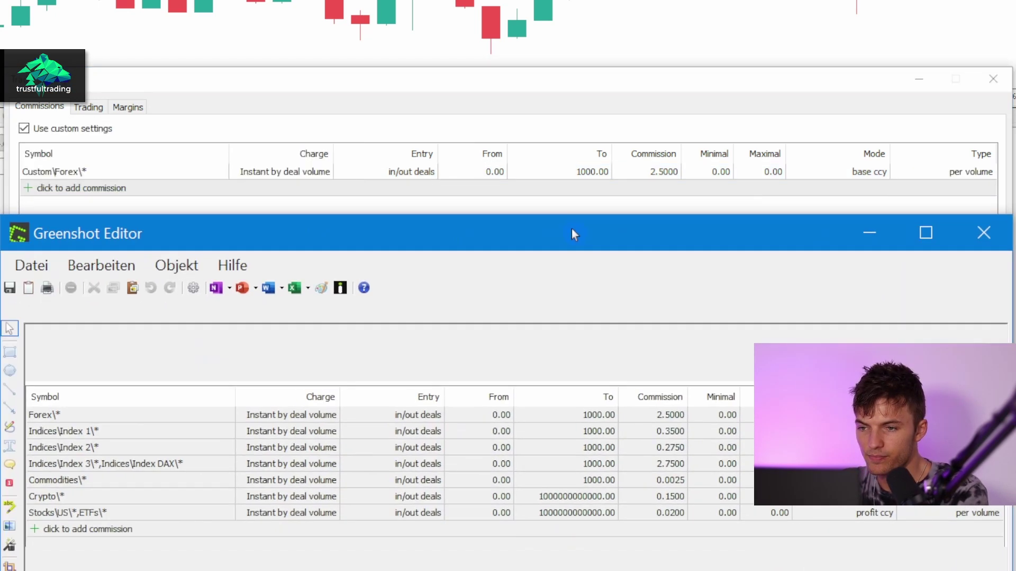
left_click_drag(571, 233, 595, 214)
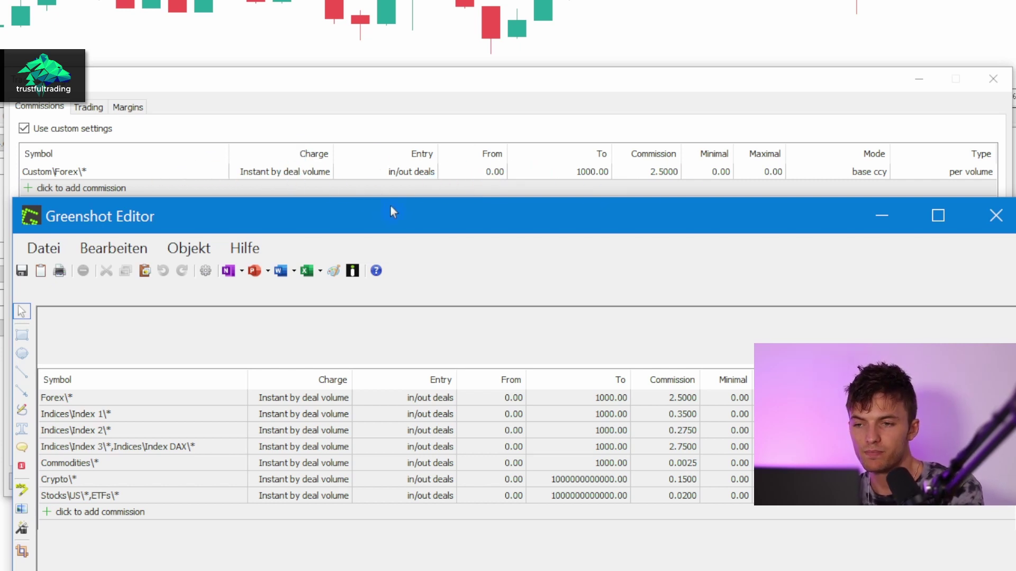
left_click_drag(436, 216, 431, 221)
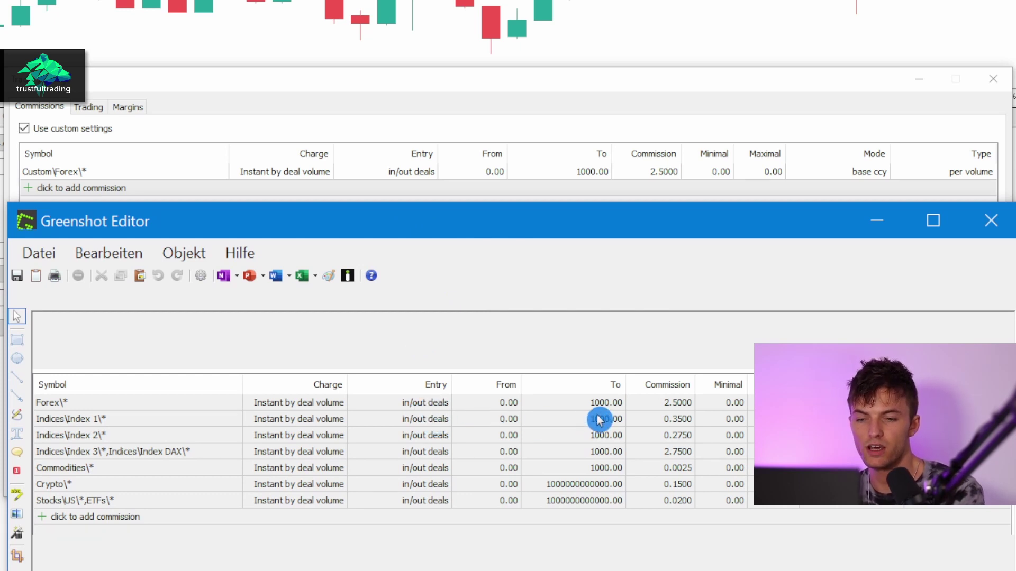
left_click(976, 226)
left_click(566, 355)
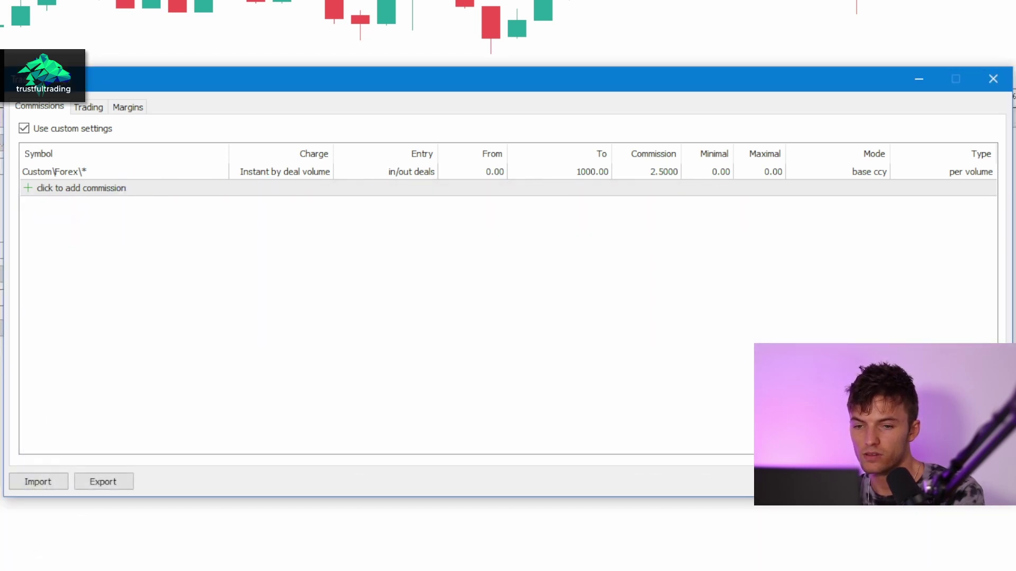
Close the commission settings, review the expert inputs, and run the GBPCAD_C backtest
left_click(912, 481)
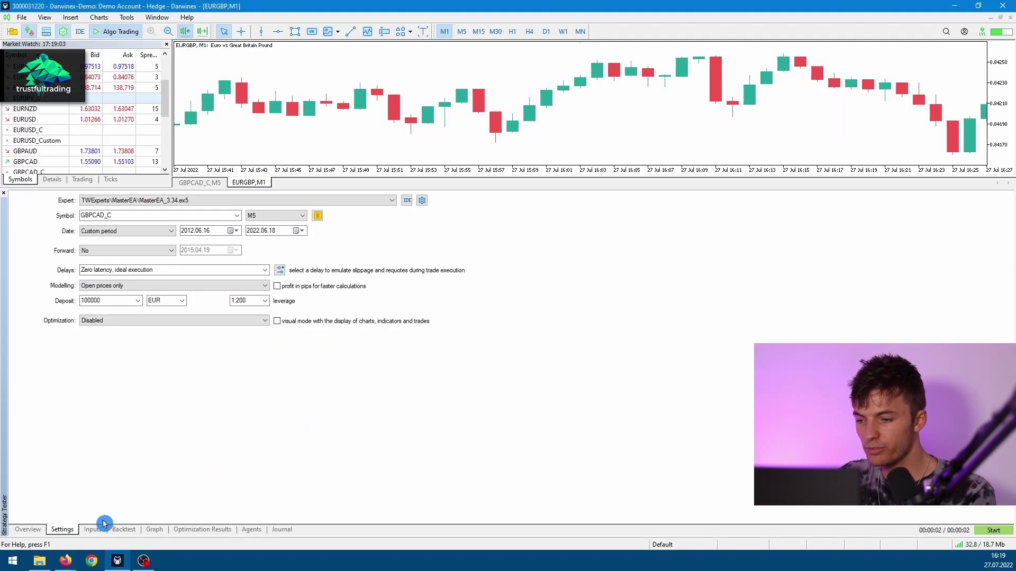
left_click(92, 529)
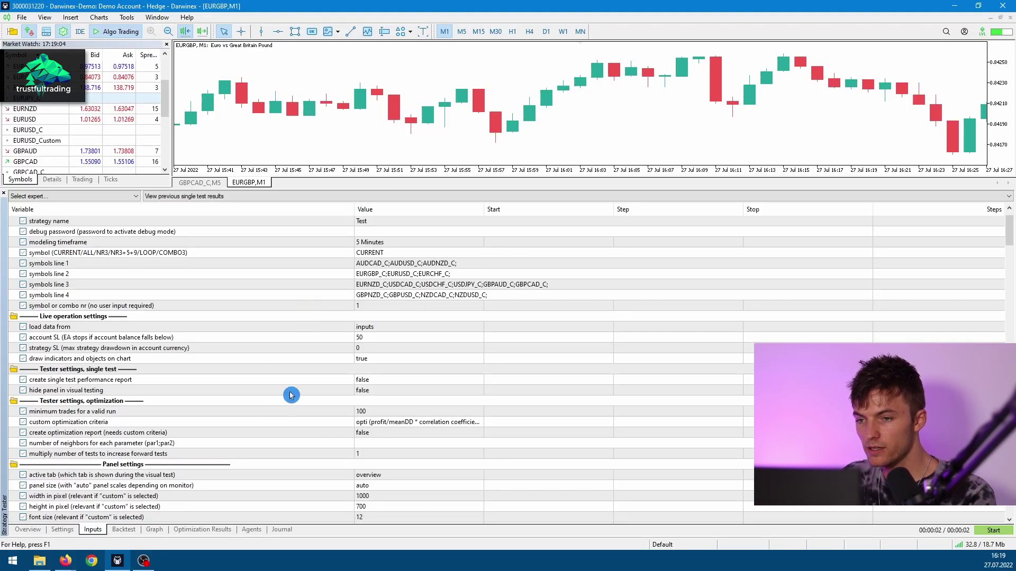
left_click(61, 530)
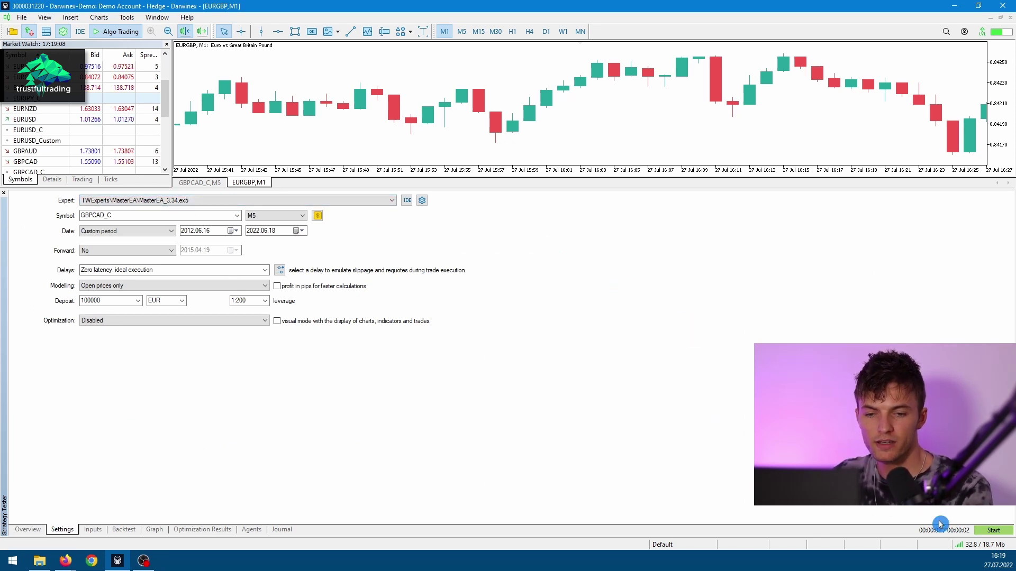
left_click(992, 531)
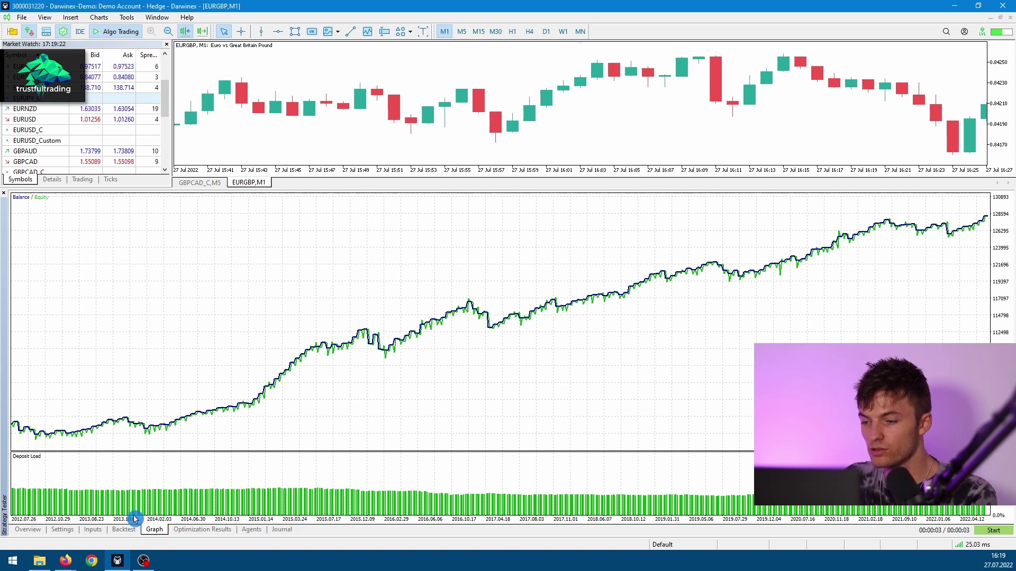
Export the backtest results as an HTML report to the Desktop, replacing the existing file
left_click(128, 533)
right_click(246, 312)
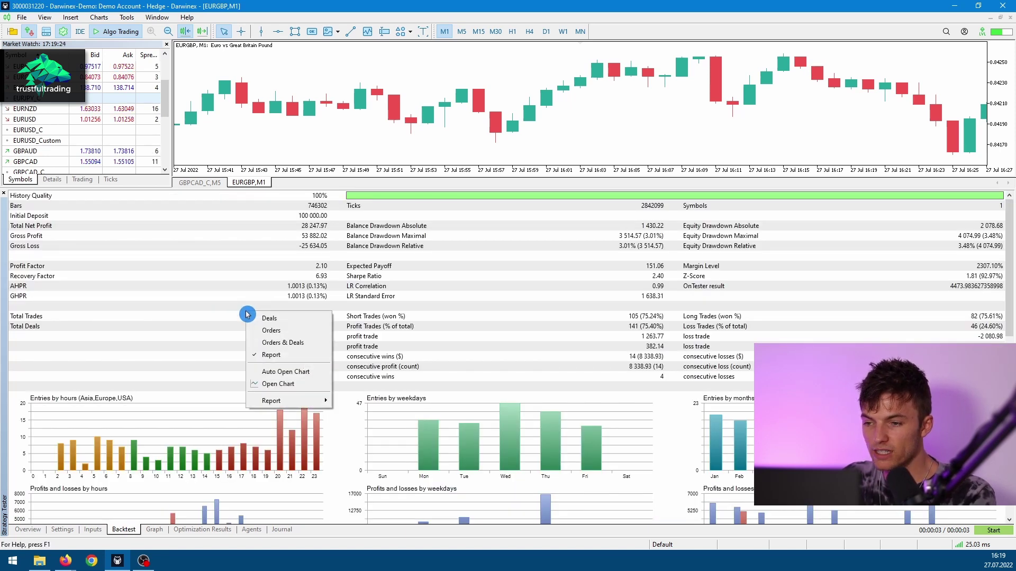
mouse_move(303, 401)
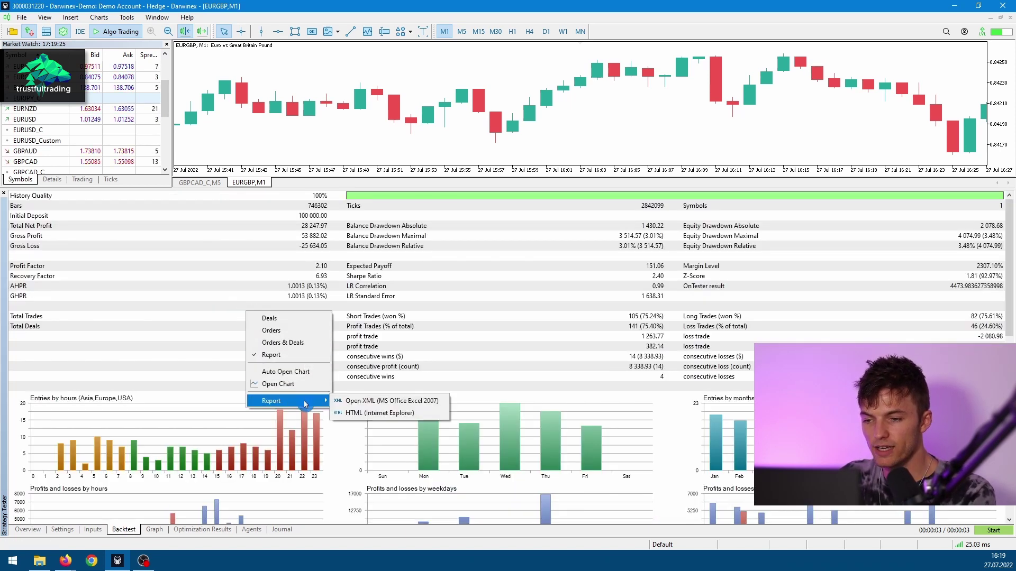
left_click(360, 415)
left_click(852, 532)
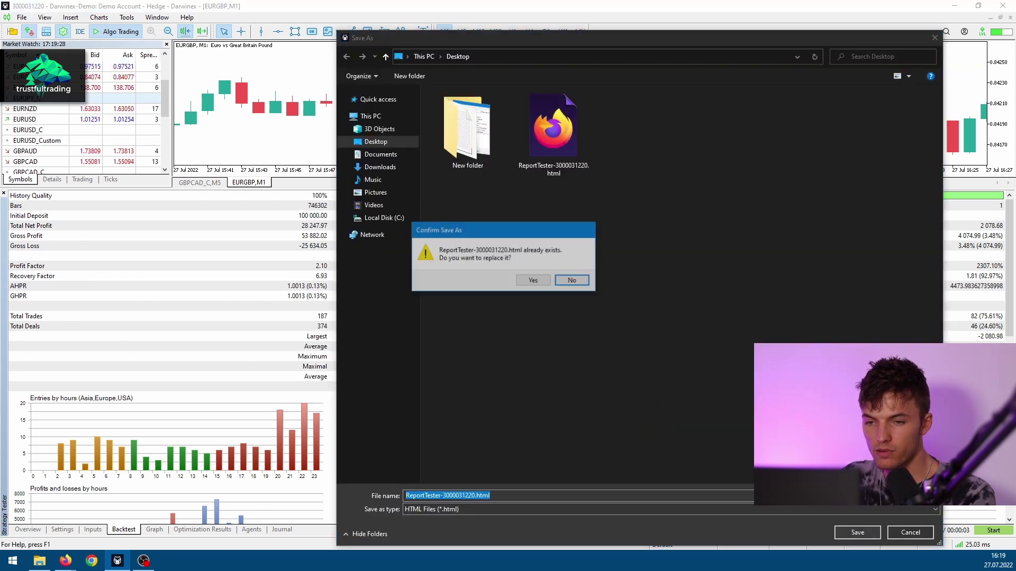
left_click(533, 281)
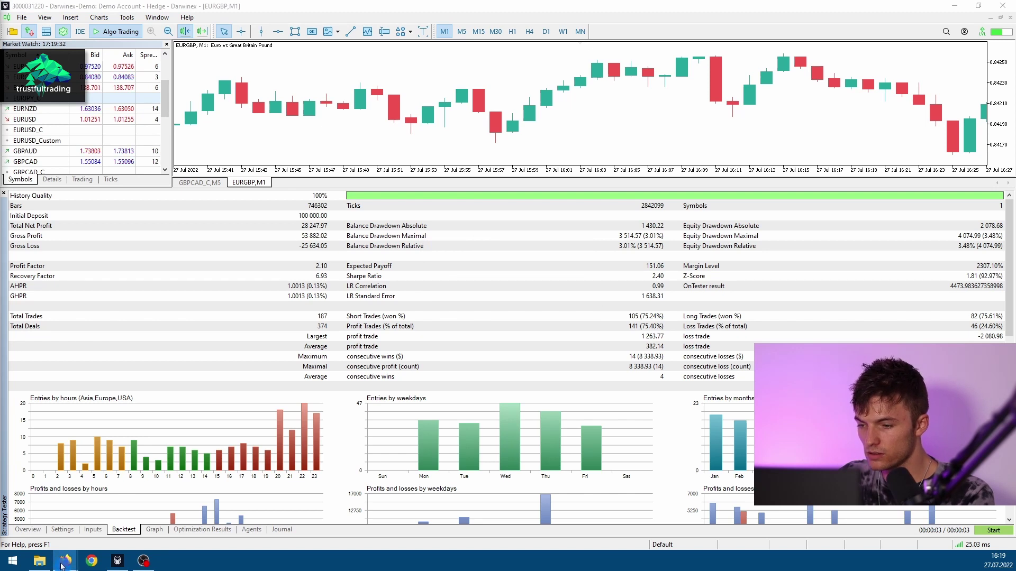
Open the saved report in Firefox and scroll to the Deals table's Commission column
mouse_move(65, 562)
left_click(53, 524)
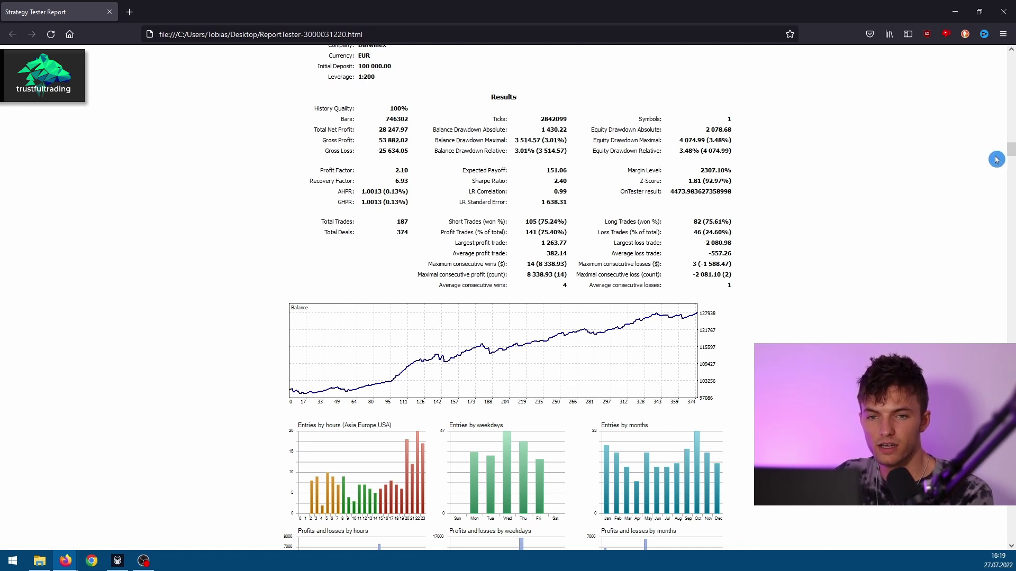
scroll(1009, 155, "down", 2)
left_click_drag(1009, 155, 1004, 360)
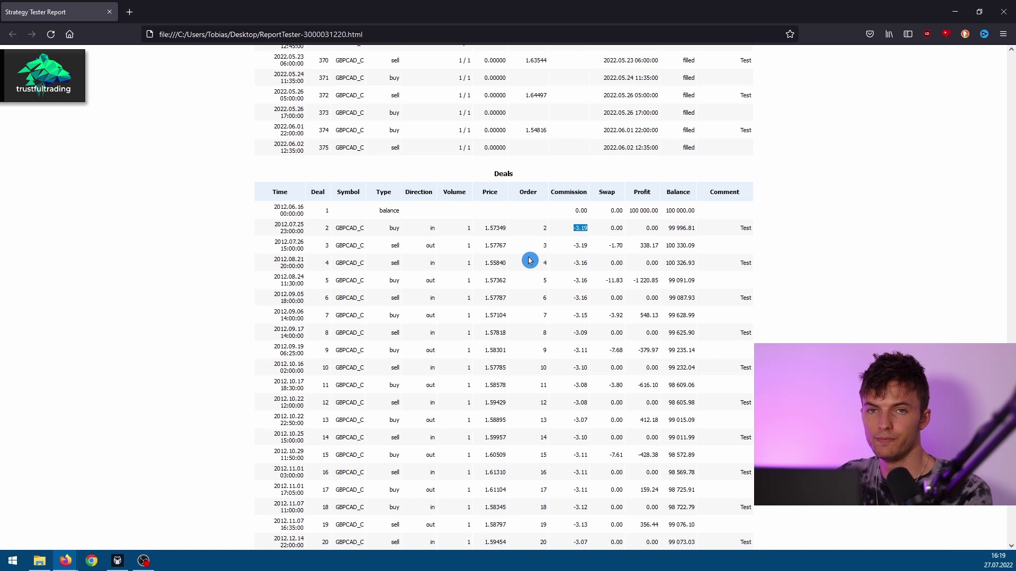
Minimize Firefox and display the Strategy Tester's balance/equity graph
left_click(954, 12)
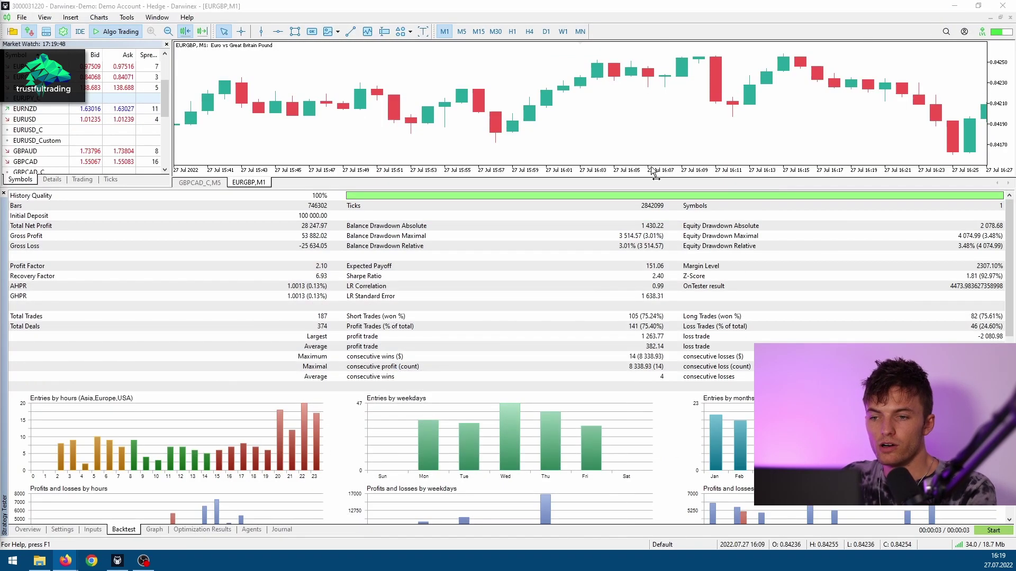
left_click(153, 529)
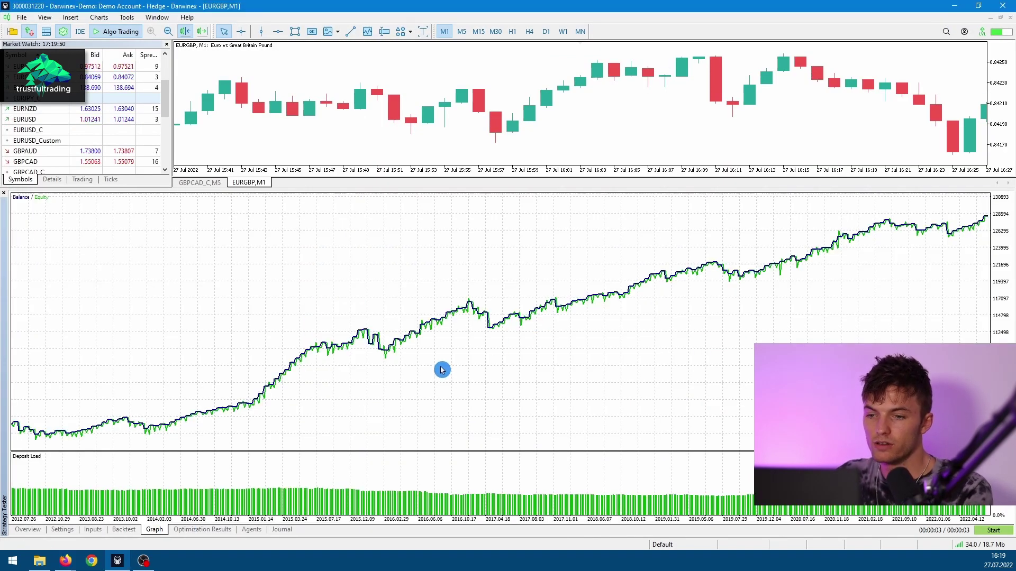